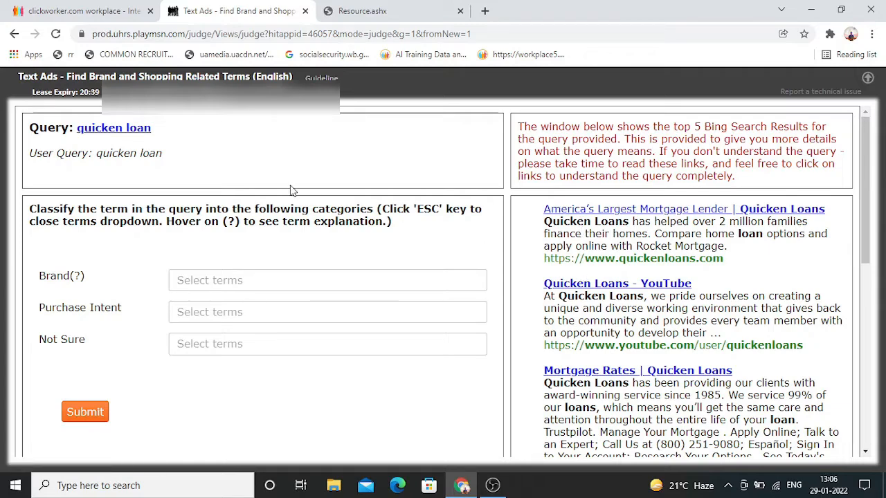
Look up the query "quicken loan" on Bing, examine the company details and results, and return to the judging task
click(125, 132)
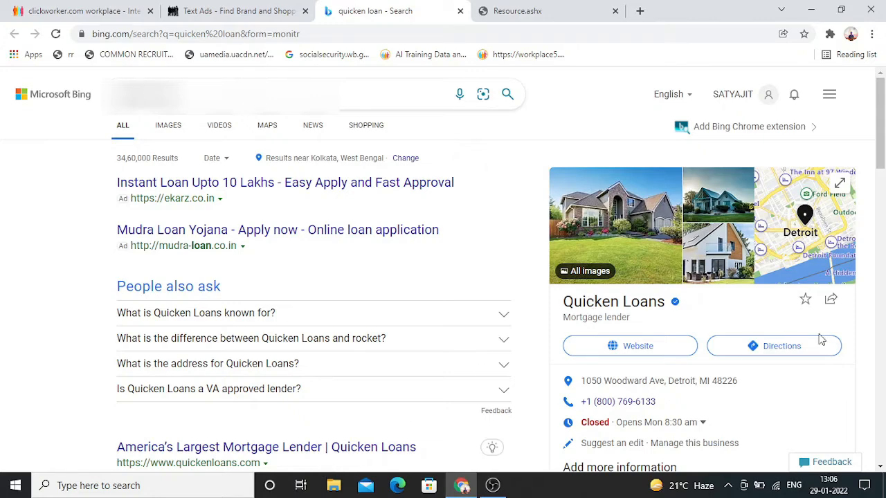
click(880, 468)
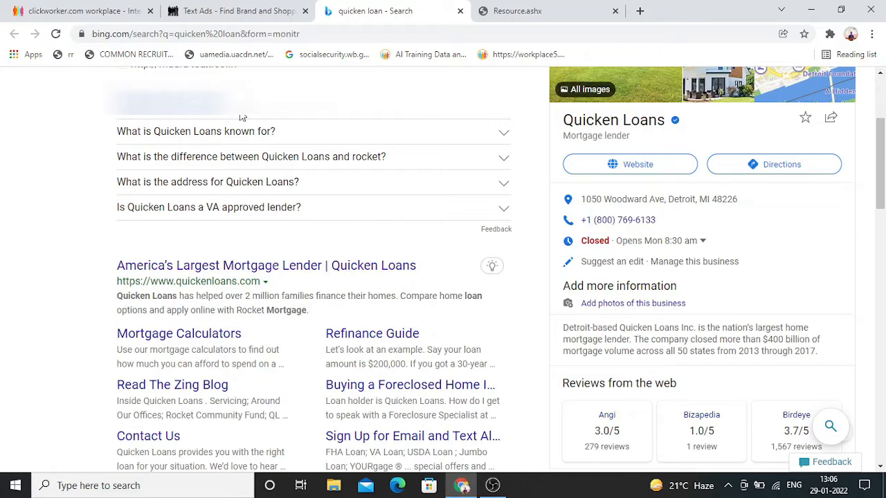
click(259, 16)
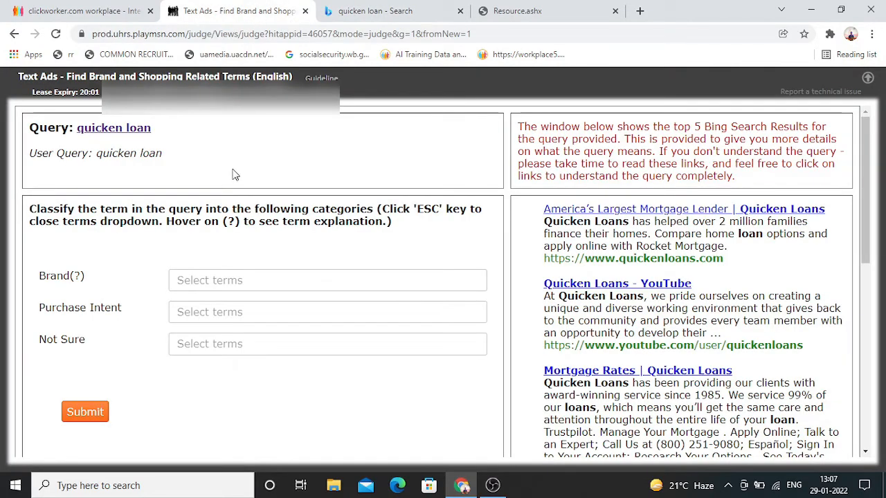
Check the Brand explanation, classify the terms "quicken" and "loan" as Brand, and submit the judgment
click(212, 282)
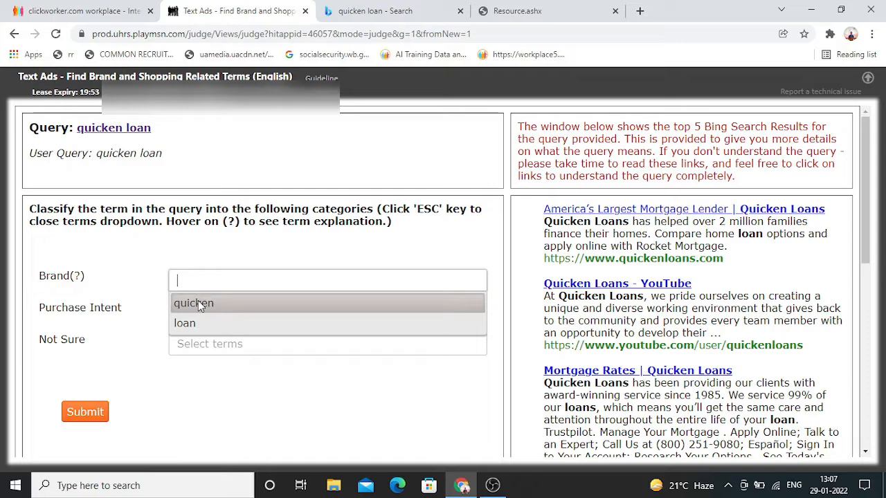
mouse_move(80, 277)
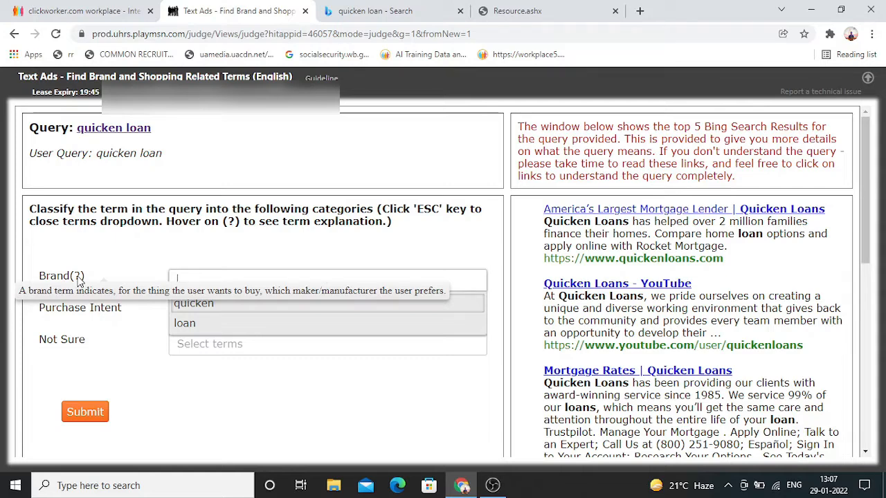
click(200, 305)
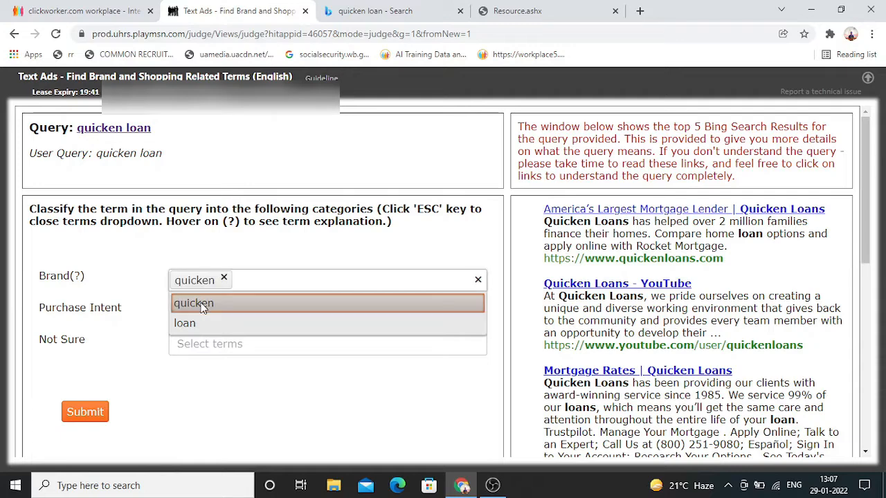
click(181, 322)
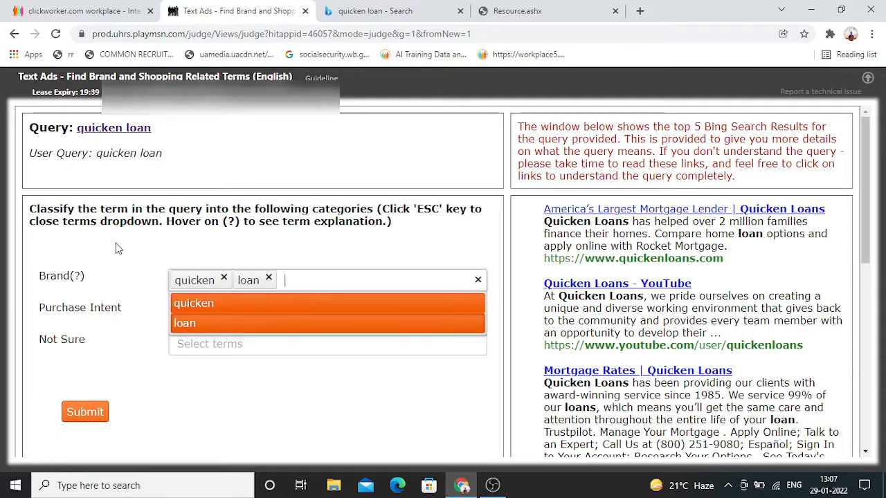
key(Escape)
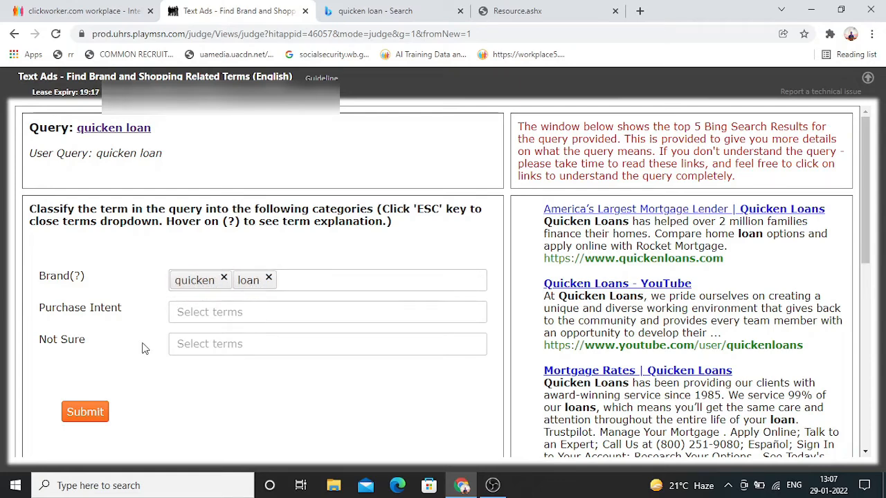
click(103, 412)
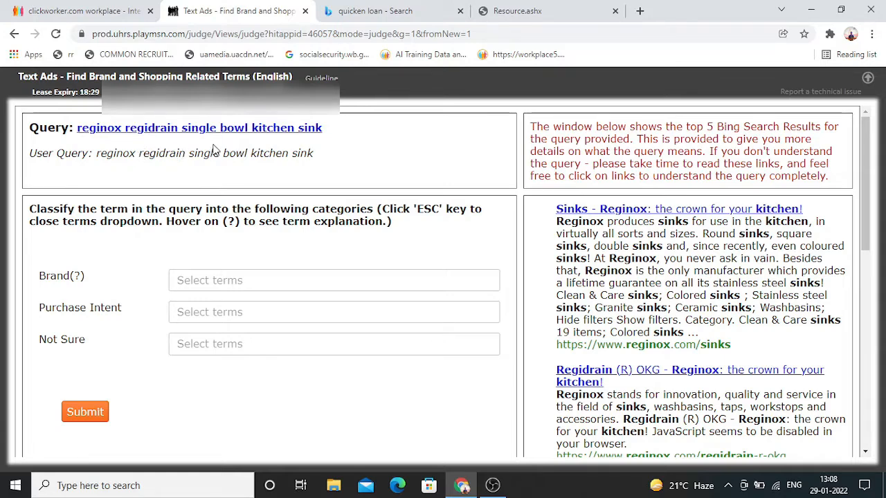
Examine the Bing results for "reginox regidrain single bowl kitchen sink" and the Regidrain (R) OKG product page on the Reginox site
click(172, 134)
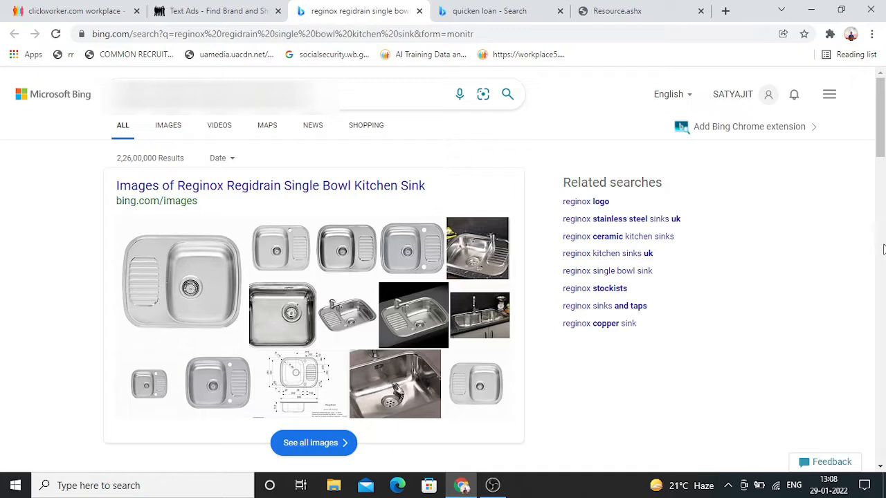
scroll(883, 249, down, 5)
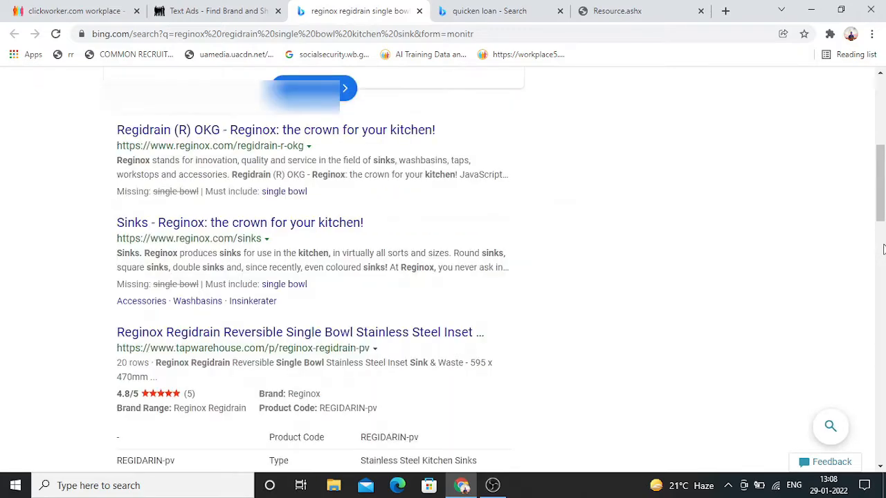
click(881, 107)
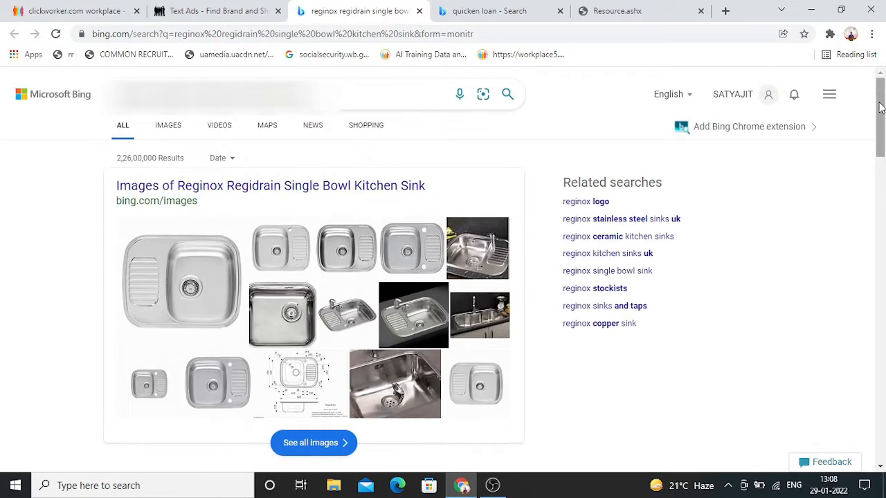
click(881, 189)
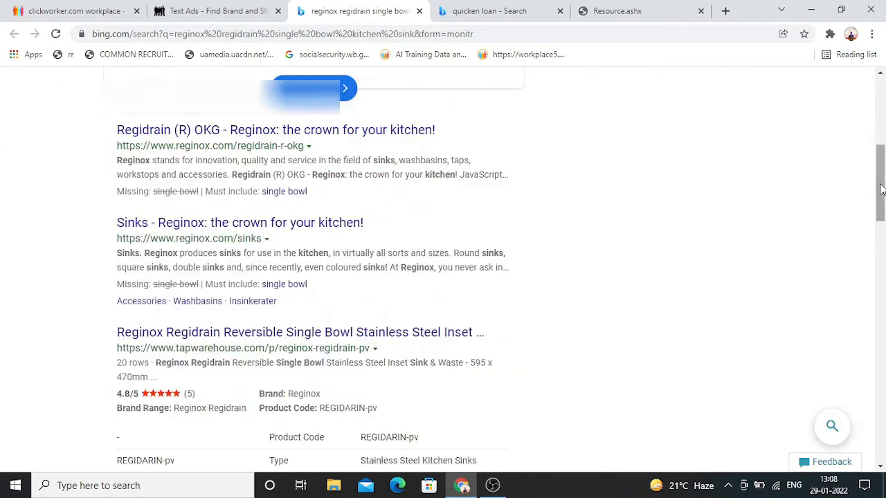
click(221, 131)
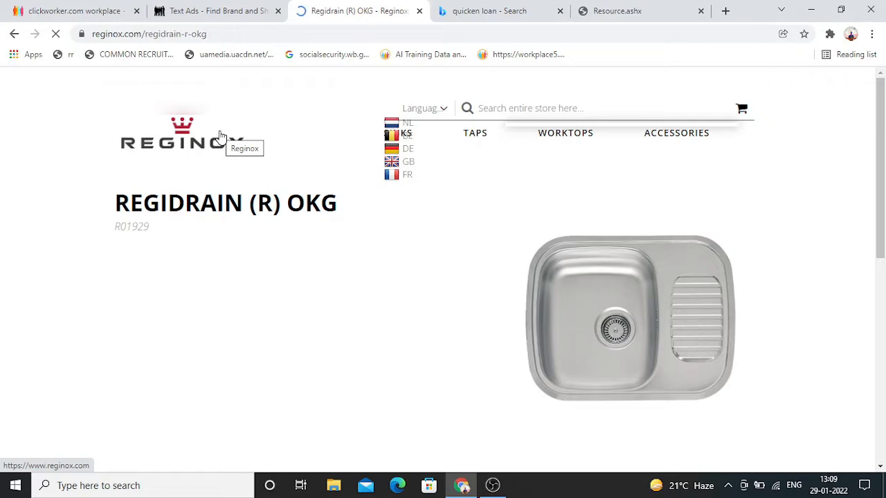
click(879, 306)
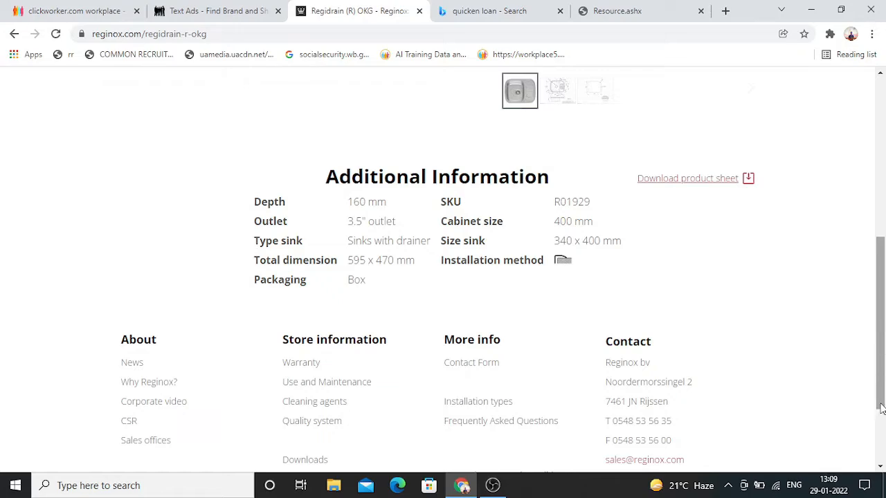
click(880, 431)
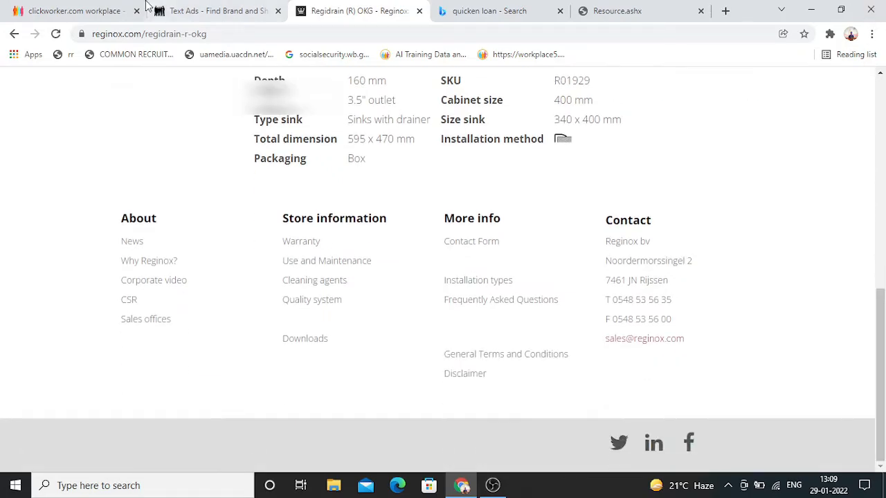
click(178, 7)
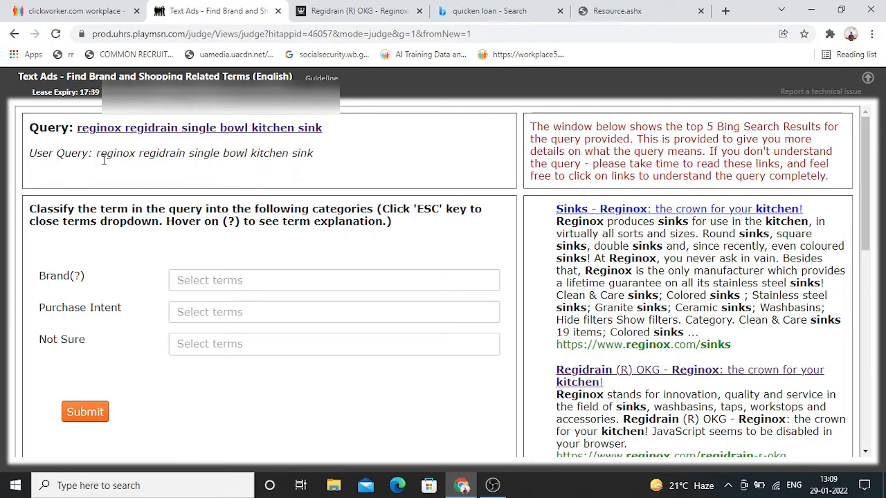
Classify the term "reginox" as Brand for the kitchen sink query
click(206, 280)
click(205, 305)
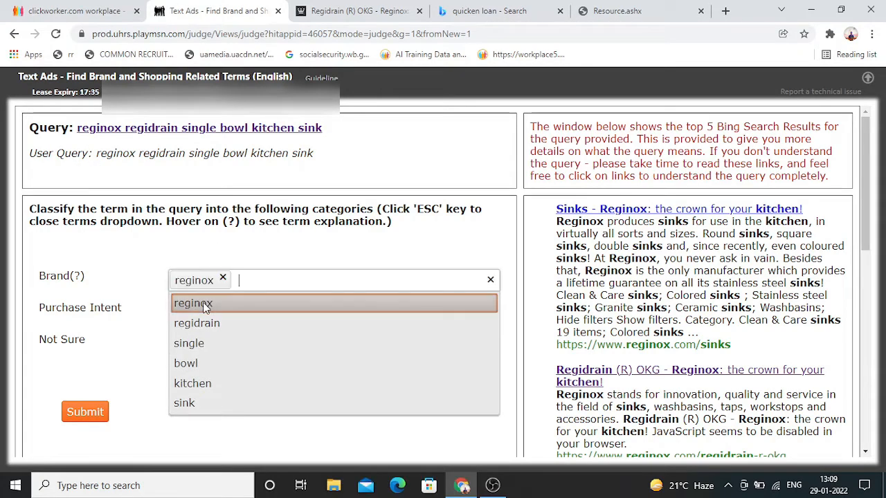
click(205, 240)
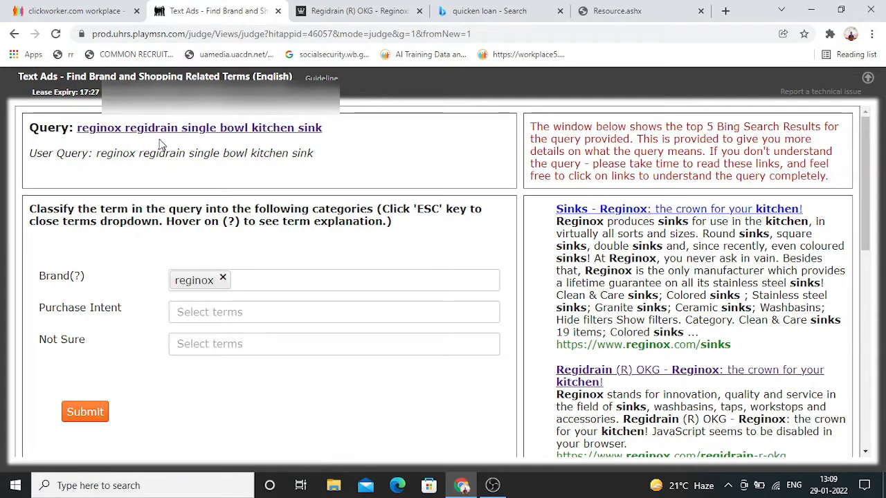
Recheck the Regidrain (R) OKG product page and submit the kitchen sink query's judgment
click(390, 15)
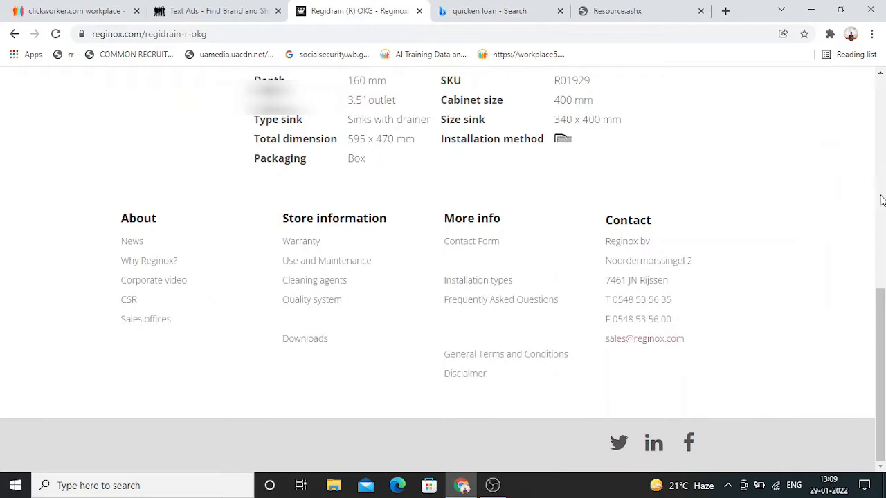
click(881, 83)
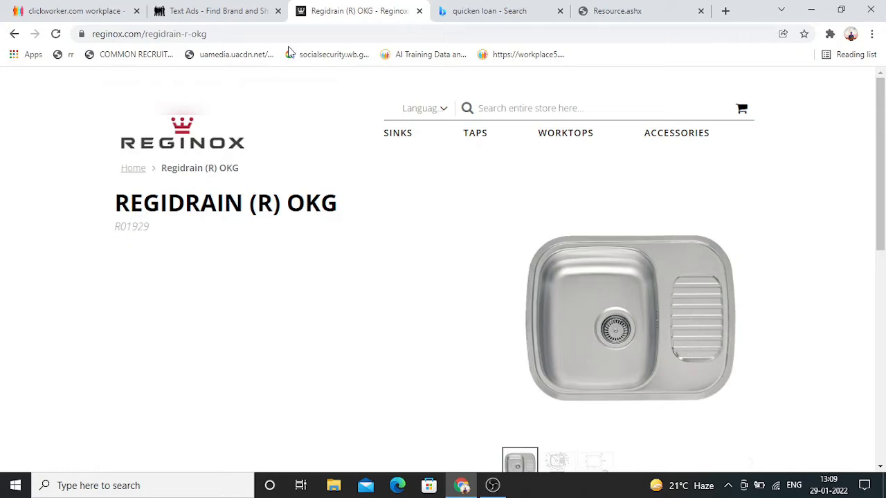
click(259, 14)
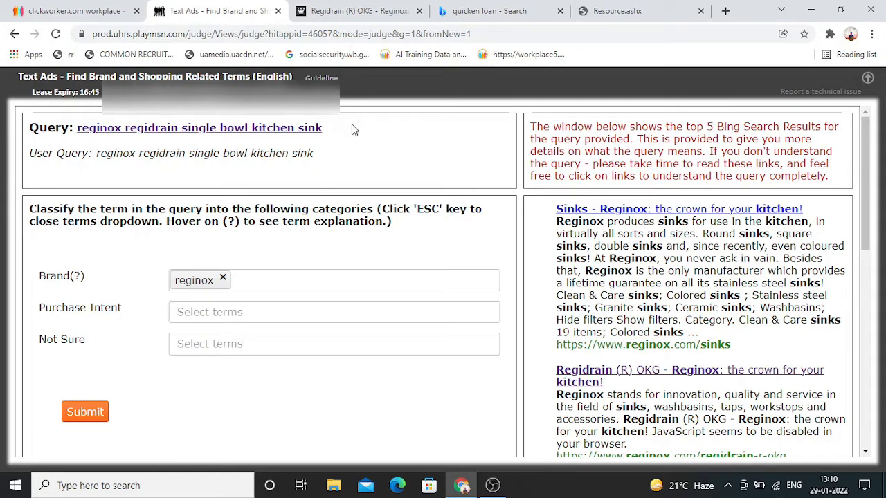
click(85, 412)
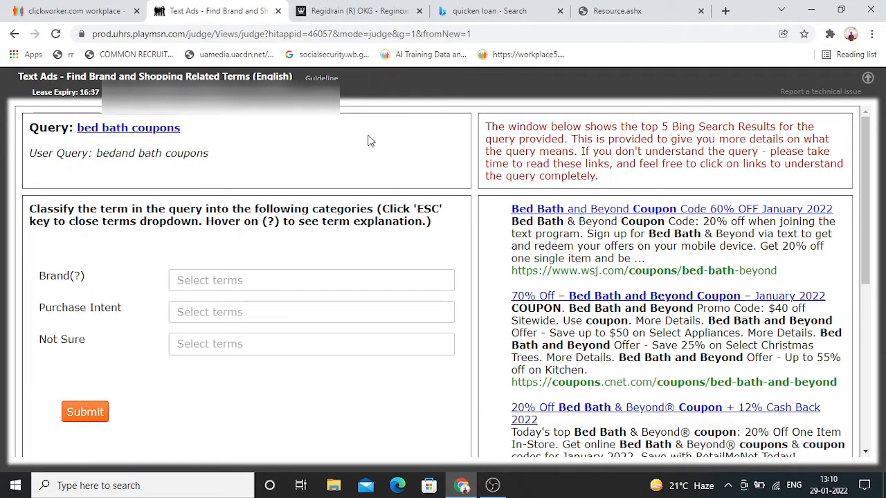
Close the leftover Reginox and quicken loan pages and look up the query "bed bath coupons" on Bing
click(420, 11)
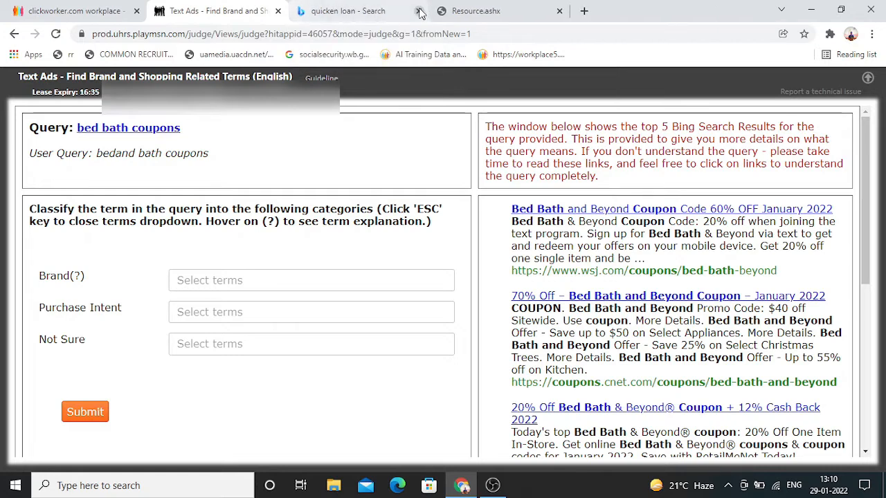
click(419, 11)
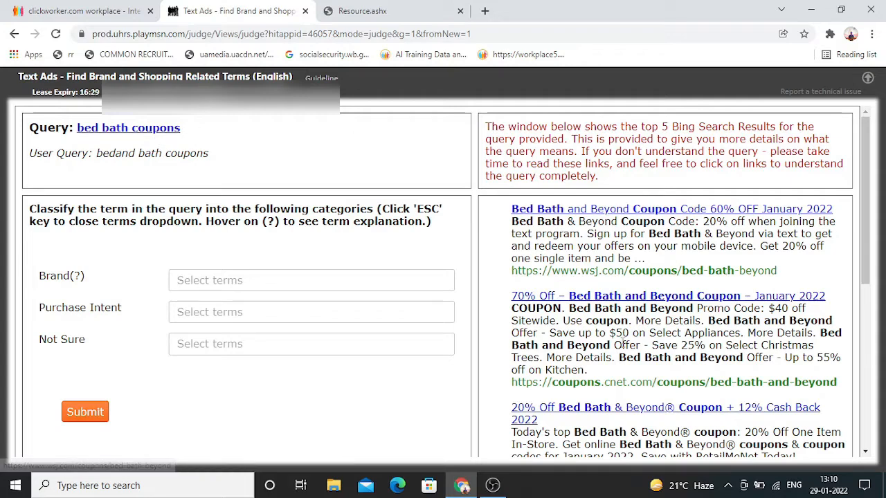
click(151, 134)
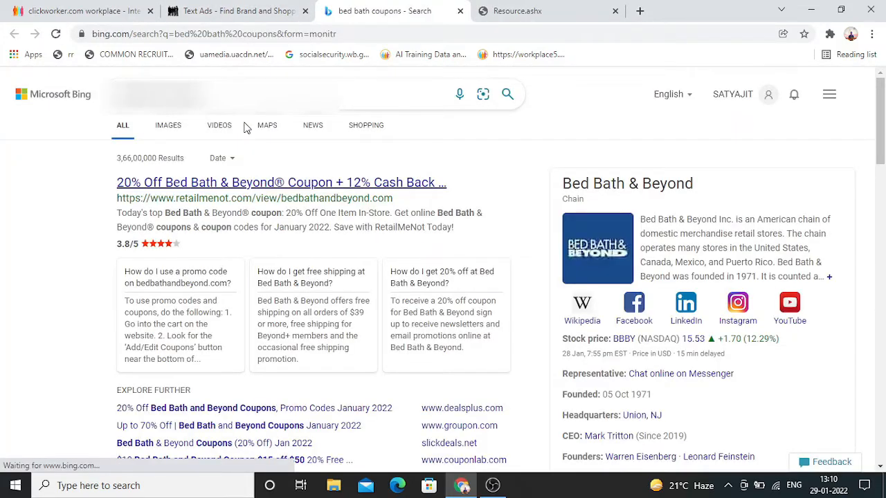
click(273, 12)
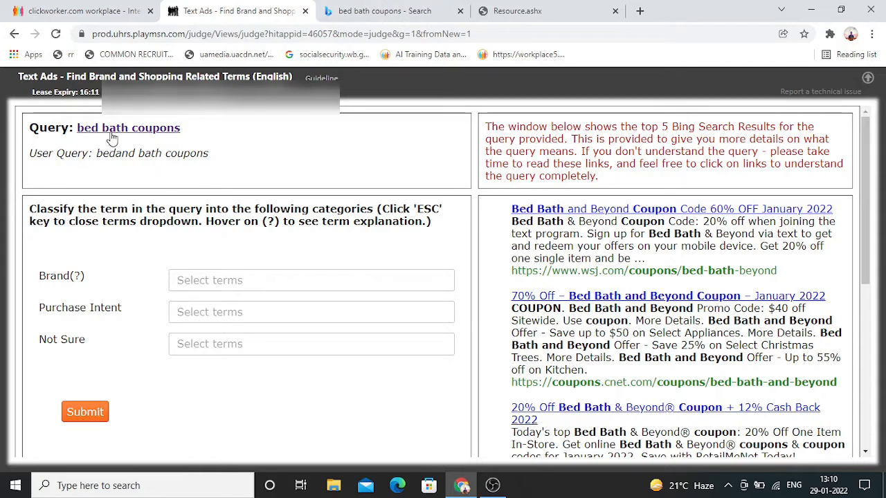
Examine the Bed Bath & Beyond company description and the coupon results on Bing against the query's terms
click(408, 21)
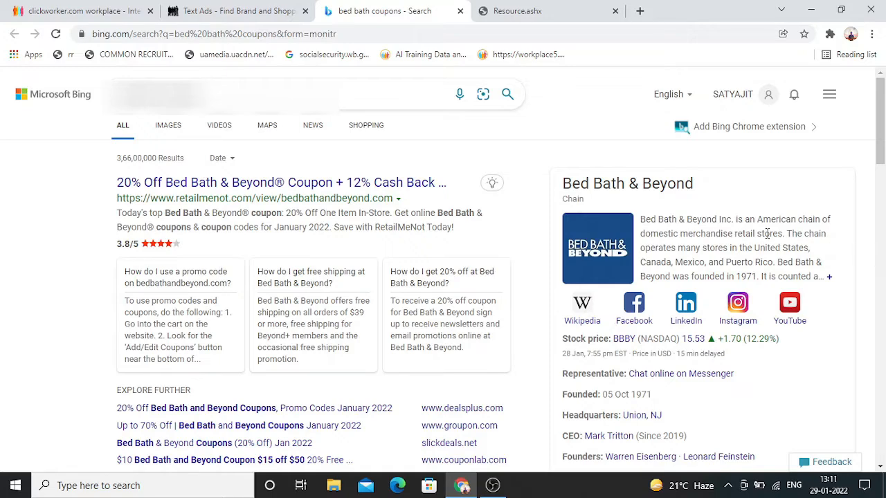
click(265, 8)
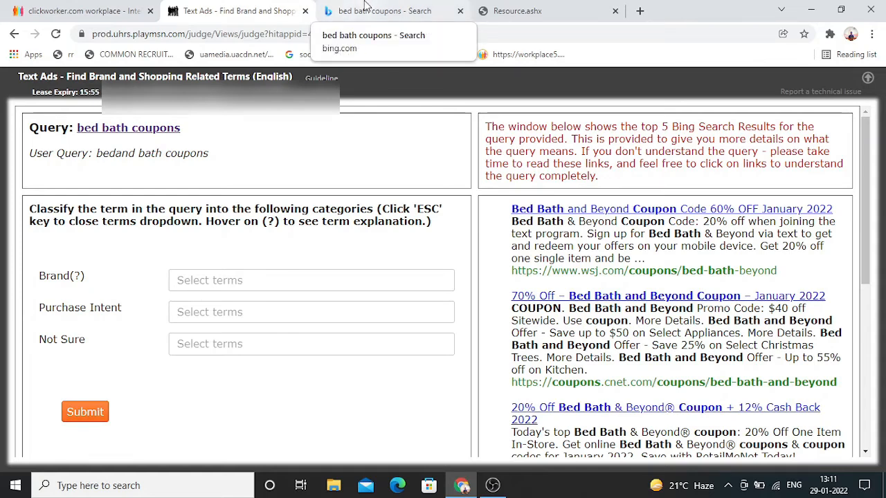
click(365, 8)
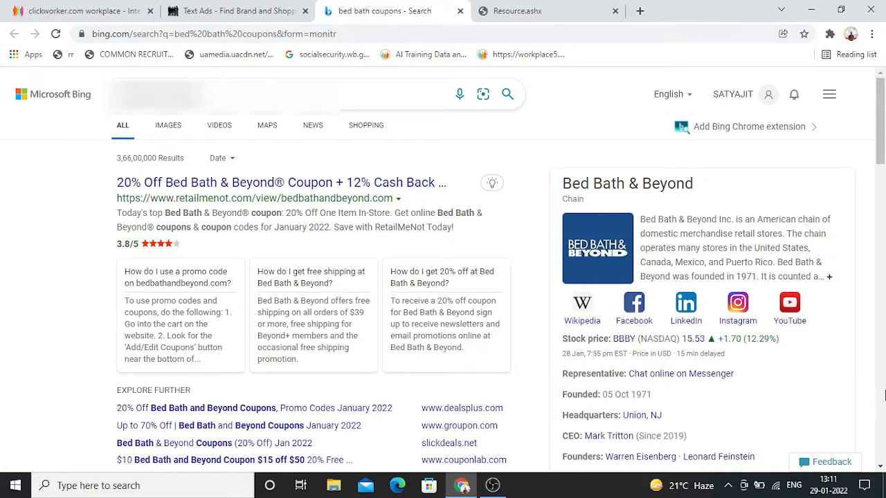
click(881, 409)
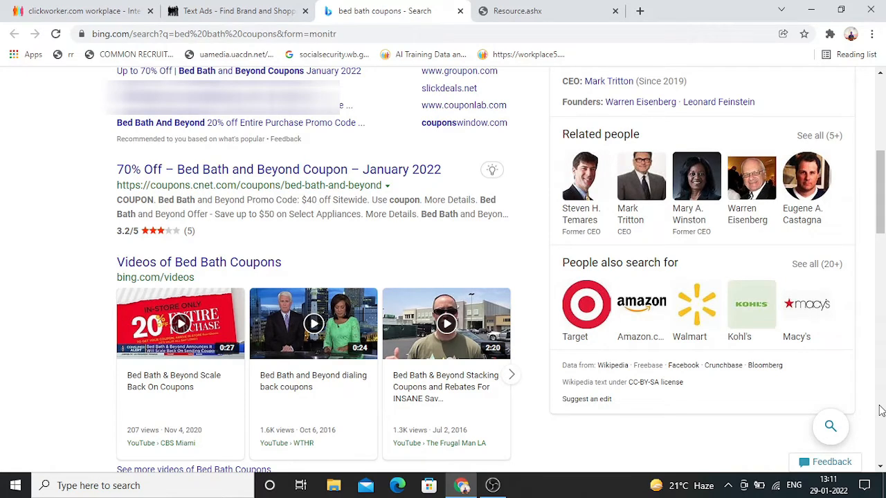
click(881, 409)
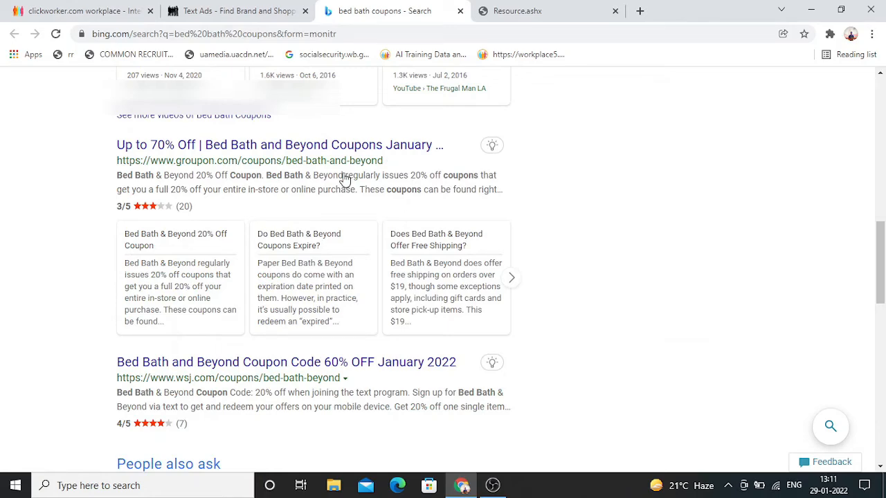
click(217, 7)
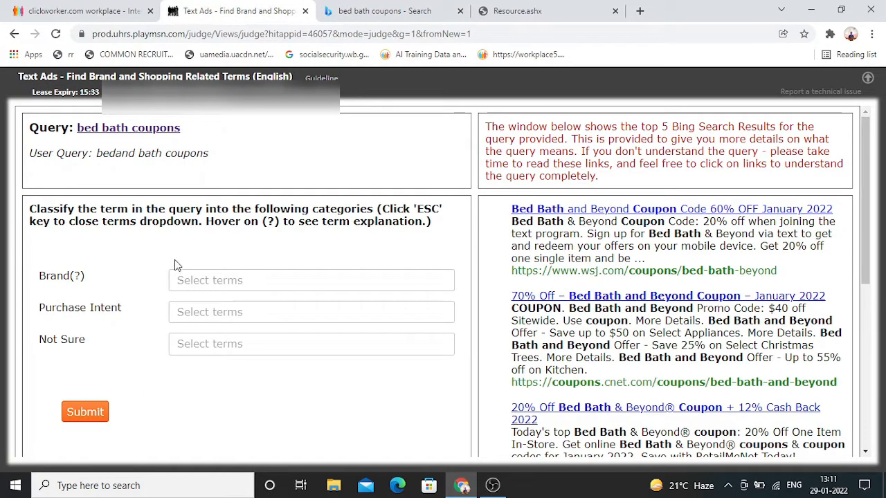
Classify the terms "bed" and "bath" as Brand for the coupons query
click(201, 290)
click(197, 308)
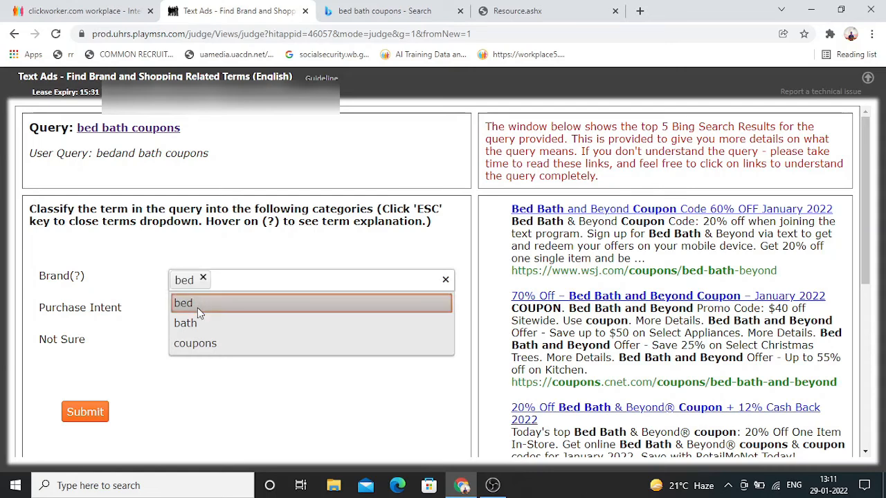
click(197, 327)
click(135, 261)
Classify the term "coupons" as Purchase Intent and submit the judgment for the bed bath coupons query
click(179, 312)
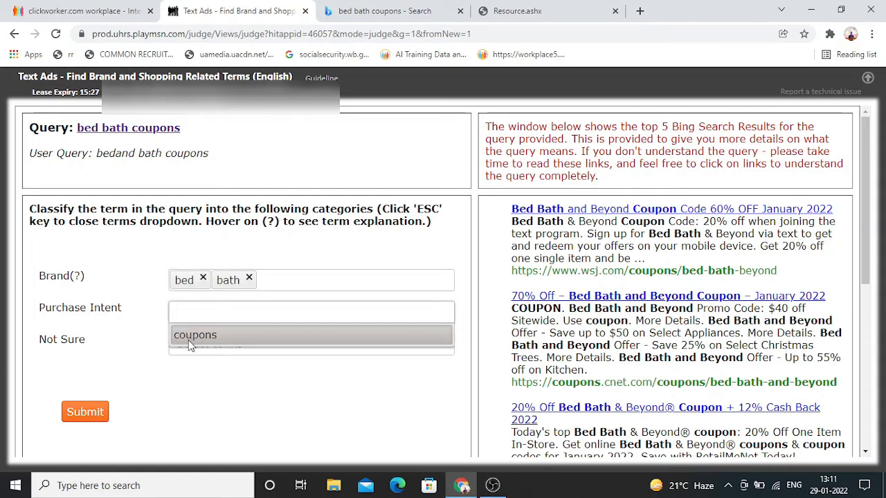
click(194, 337)
click(128, 258)
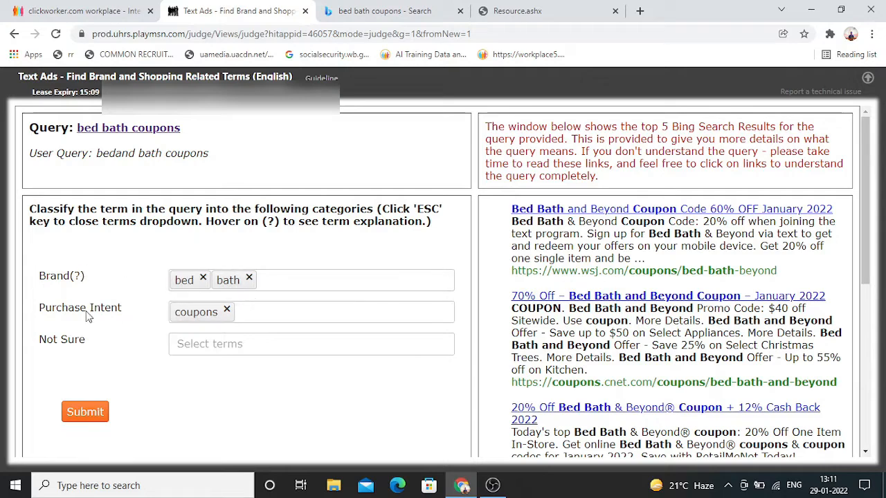
click(85, 413)
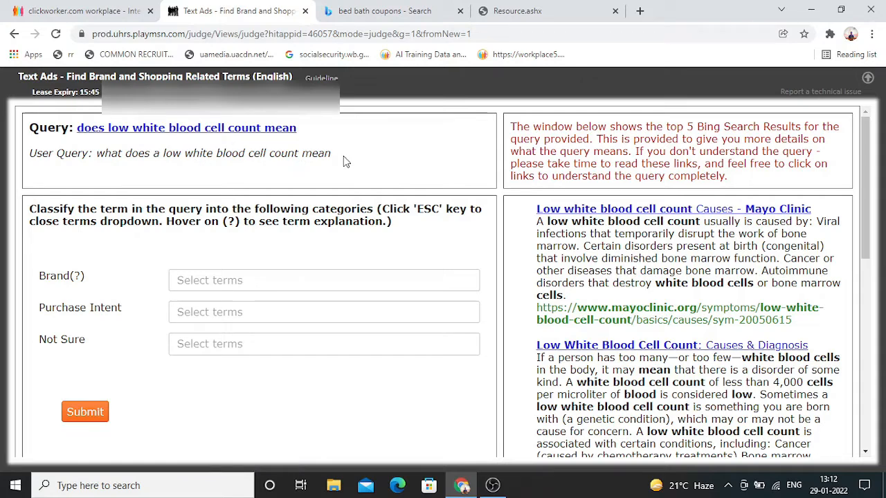
Classify all seven terms, "does", "low", "white", "blood", "cell", "count" and "mean", as Not Sure and submit the judgment
click(220, 345)
click(216, 212)
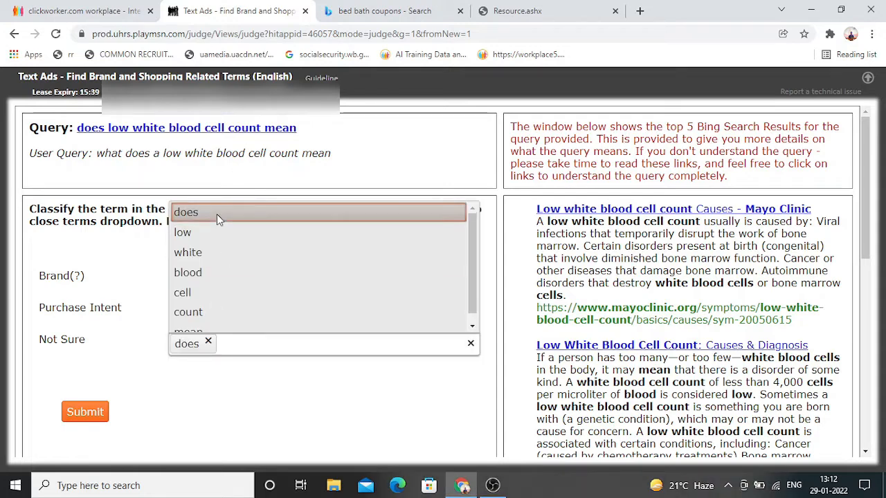
click(205, 234)
click(201, 254)
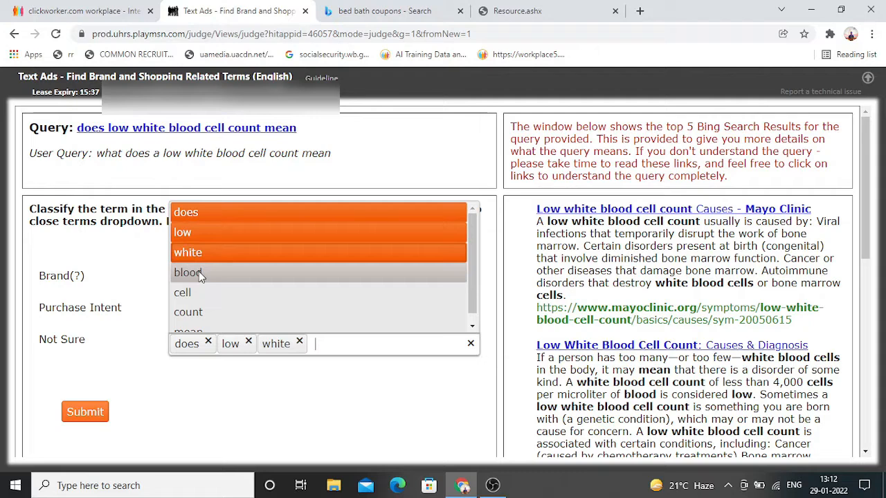
click(199, 272)
click(189, 294)
click(189, 313)
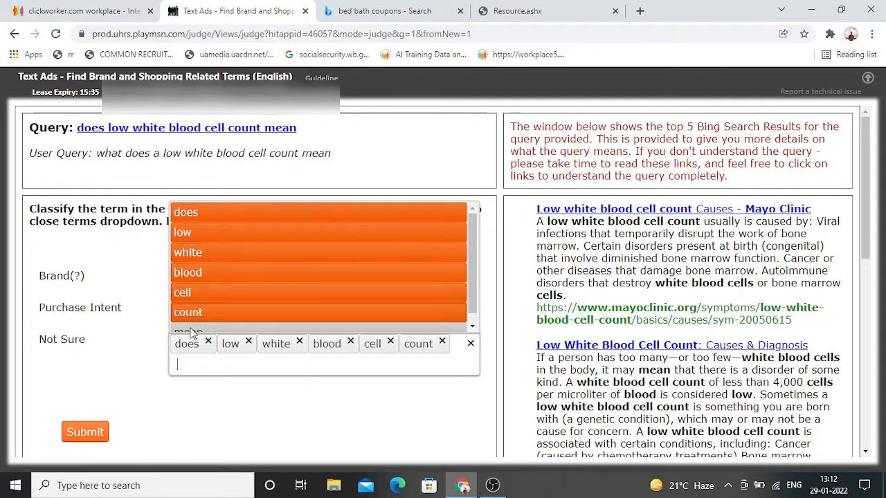
click(192, 332)
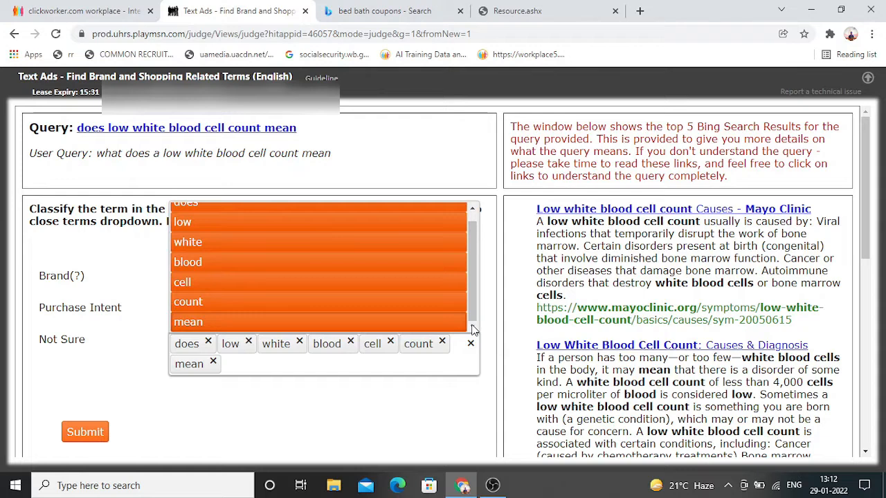
click(195, 404)
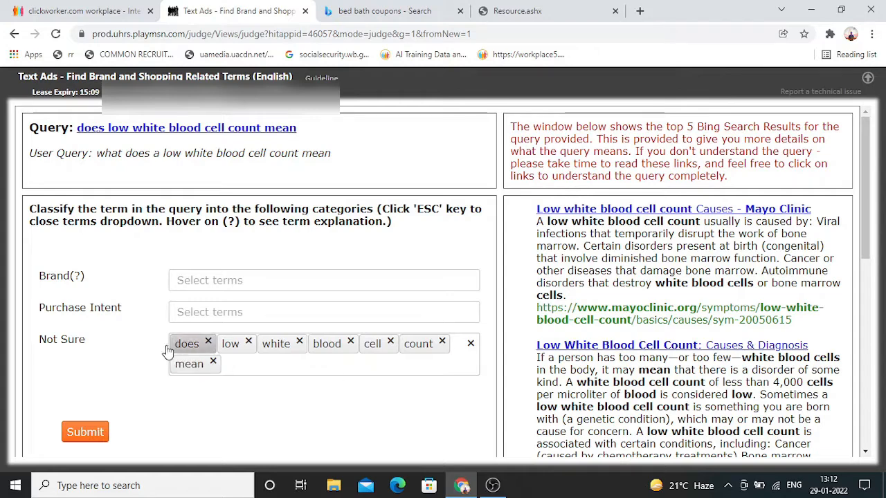
click(97, 433)
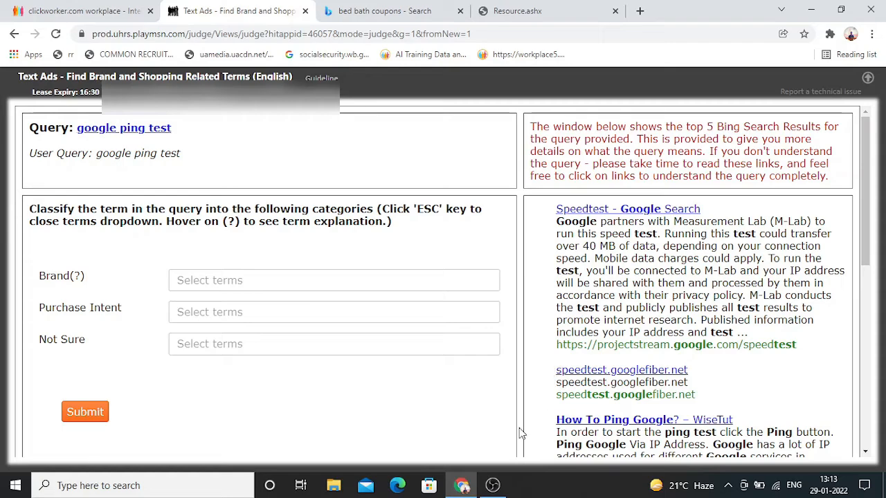
click(493, 486)
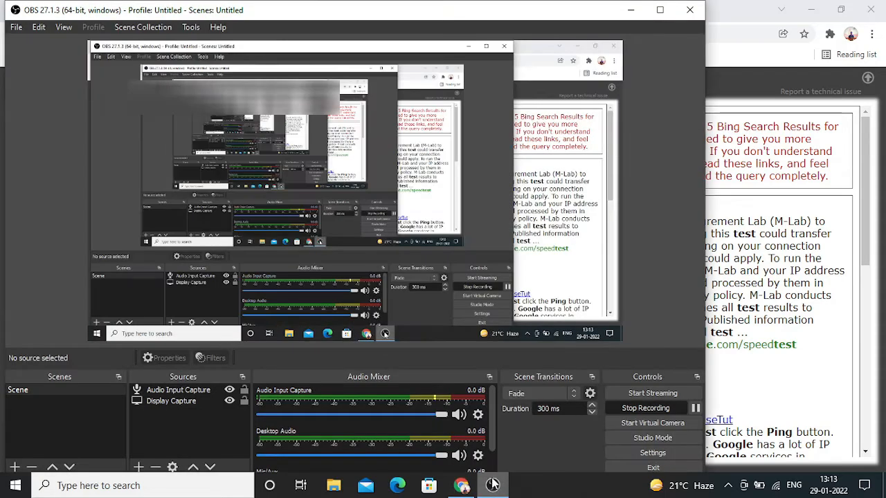